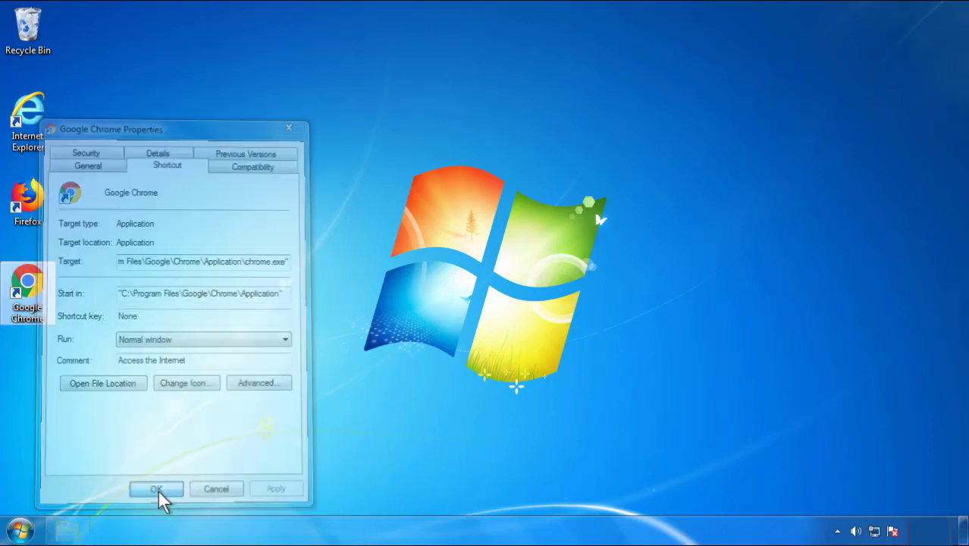
- Bring up the Windows Start menu after closing the Chrome shortcut properties
click(20, 530)
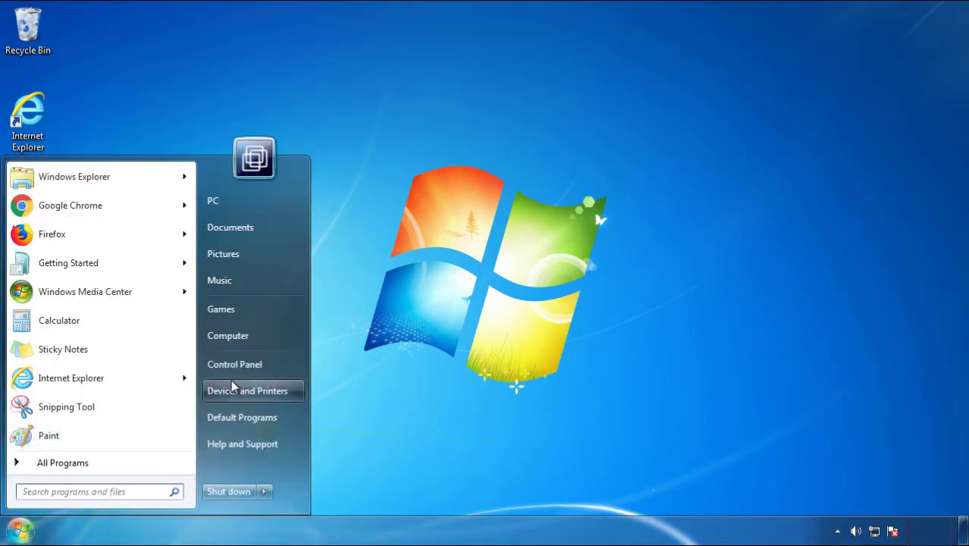
- Open Control Panel's Uninstall a program list, sorted newest installed first
click(243, 362)
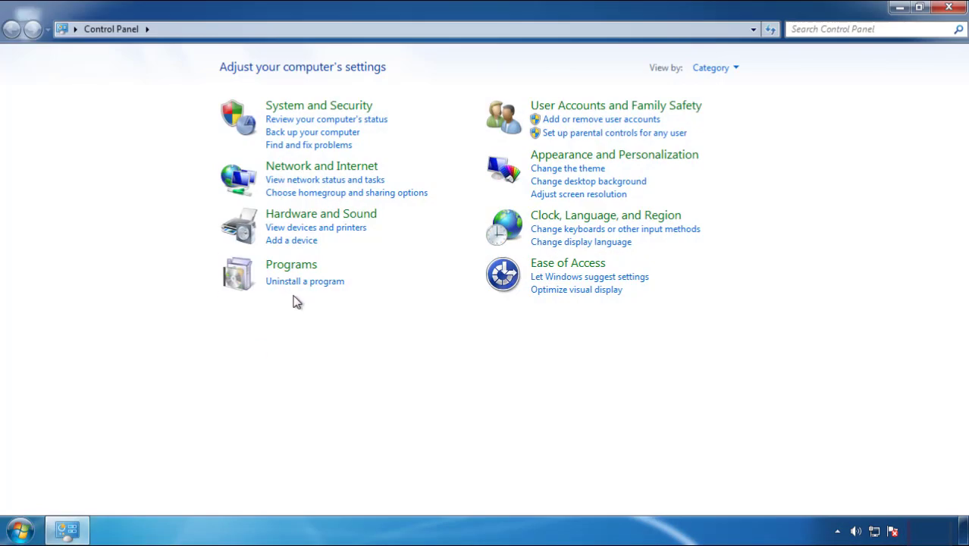
click(304, 282)
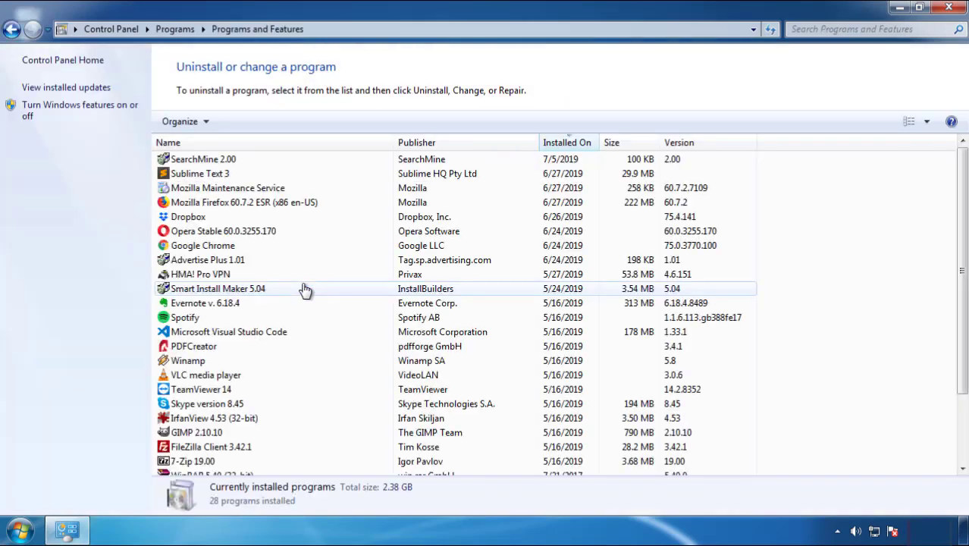
click(568, 144)
click(562, 144)
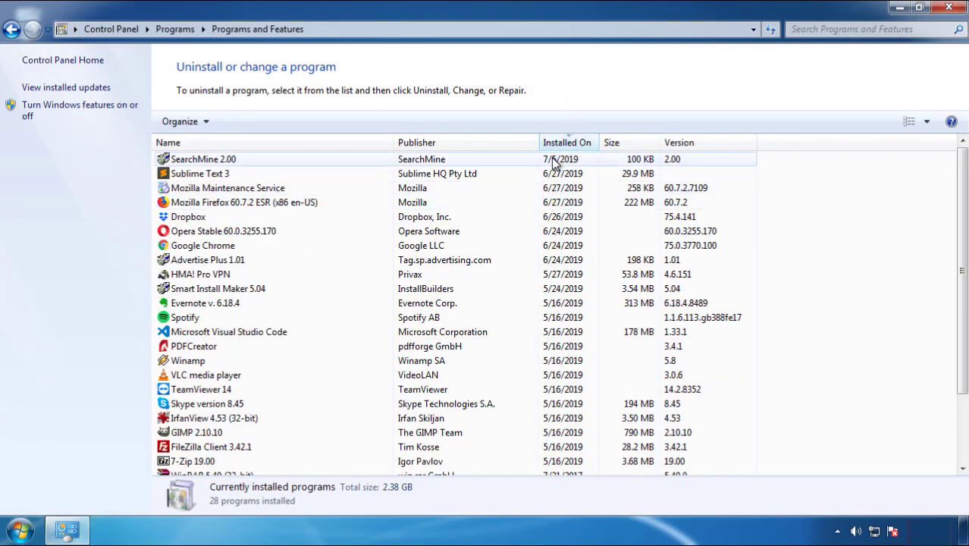
- Uninstall SearchMine 2.00, finish its uninstaller, and close Programs and Features
click(203, 163)
click(242, 123)
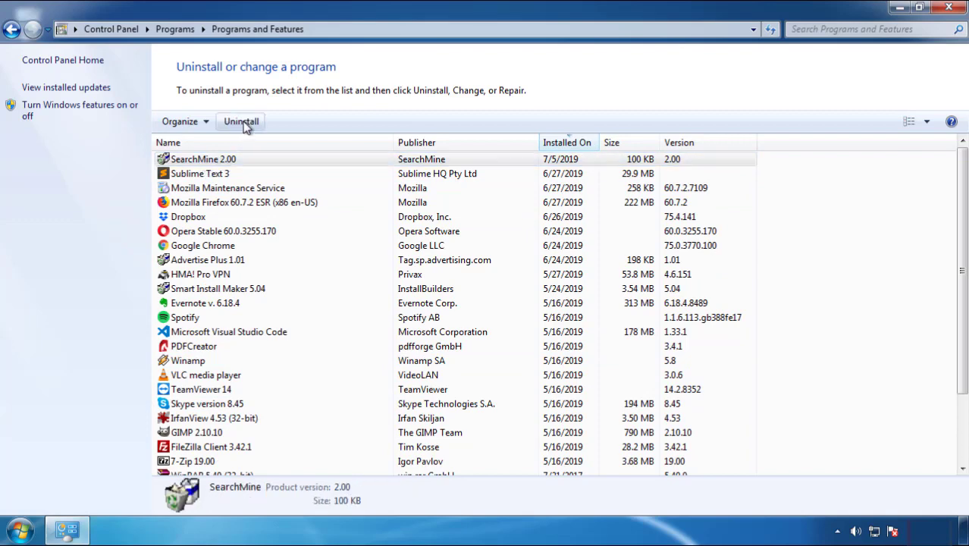
click(564, 401)
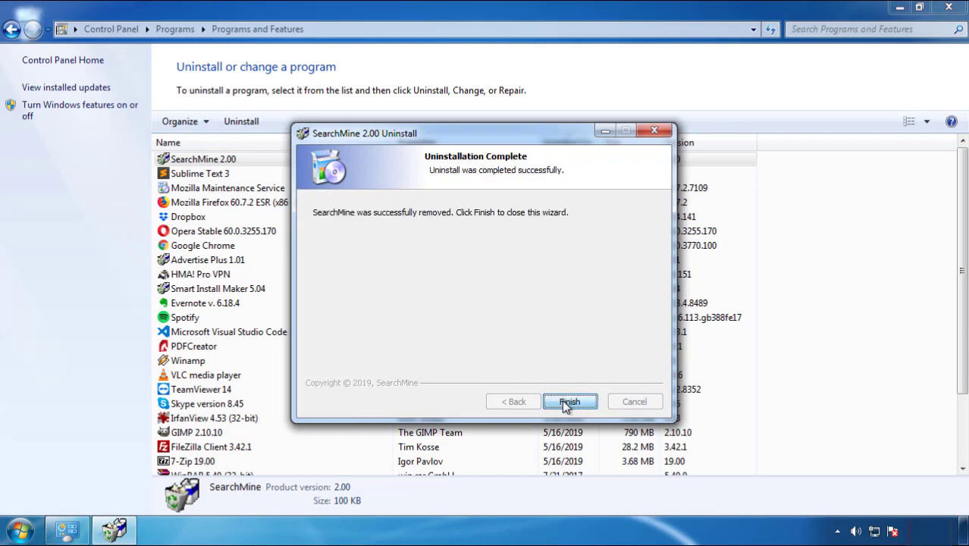
click(562, 401)
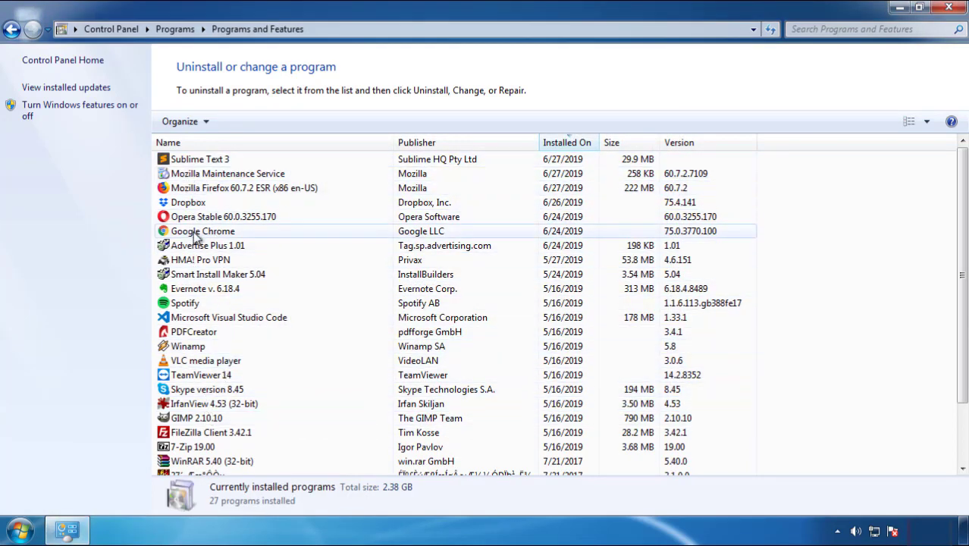
click(950, 11)
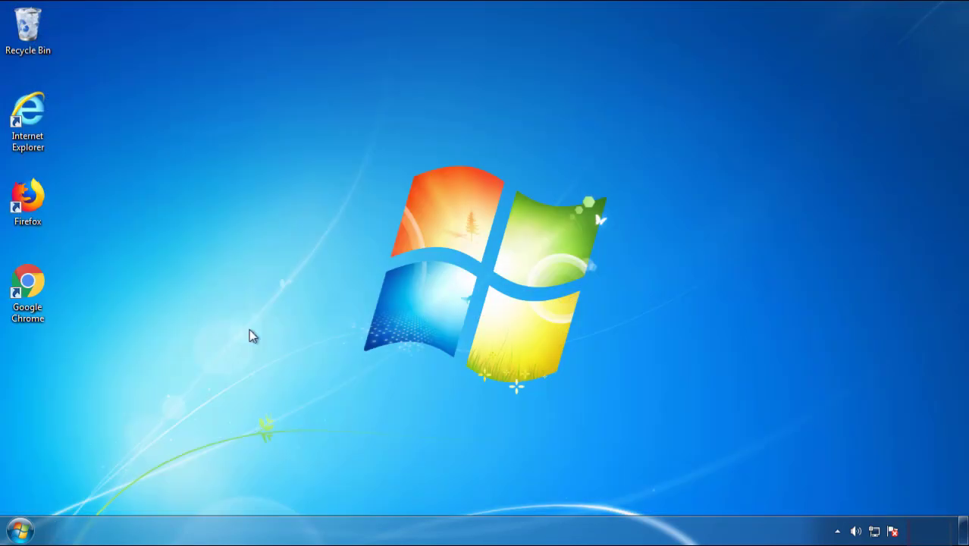
- Restart Windows from the Start menu and choose Safe Mode in Advanced Boot Options
click(18, 532)
click(263, 493)
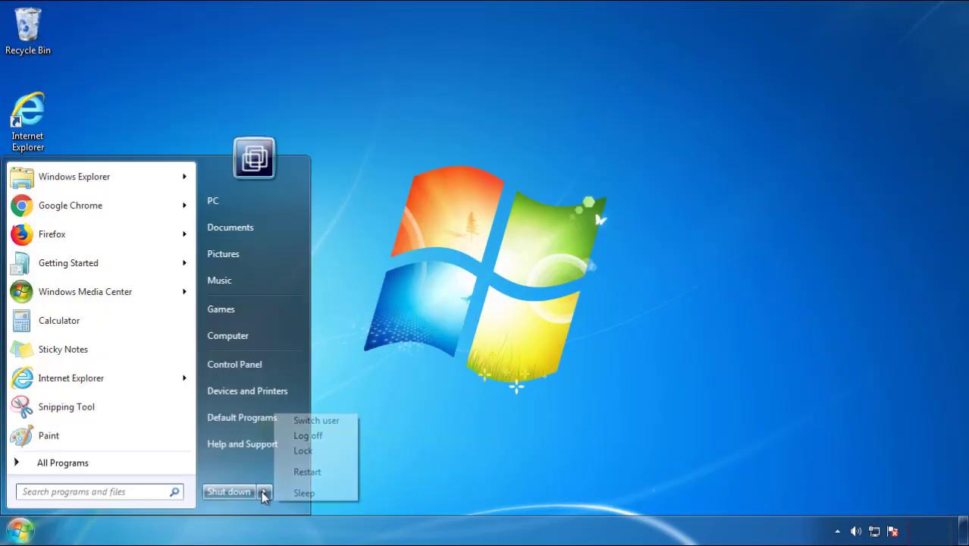
click(504, 414)
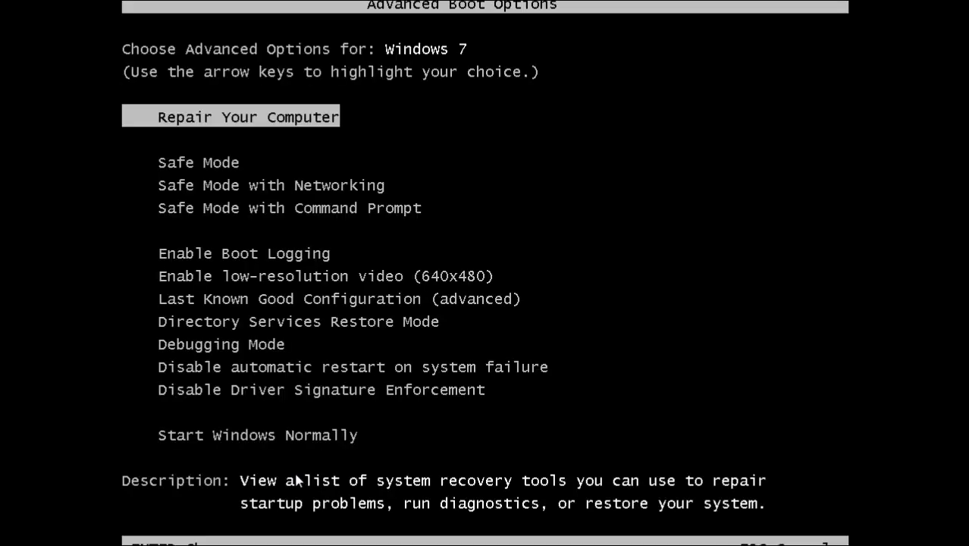
key(Down)
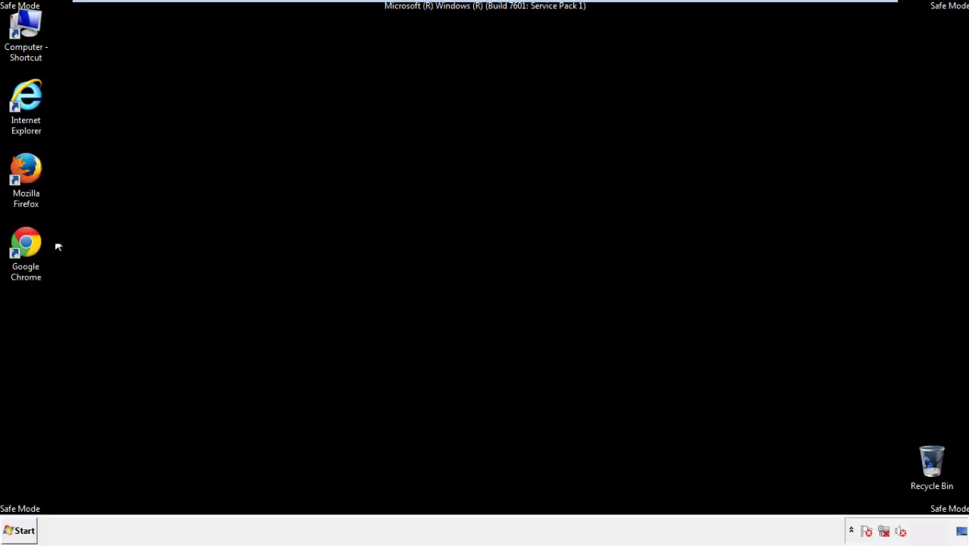
- Launch Firefox, decline the default-browser prompt, and keep the menu bar shown
double_click(35, 176)
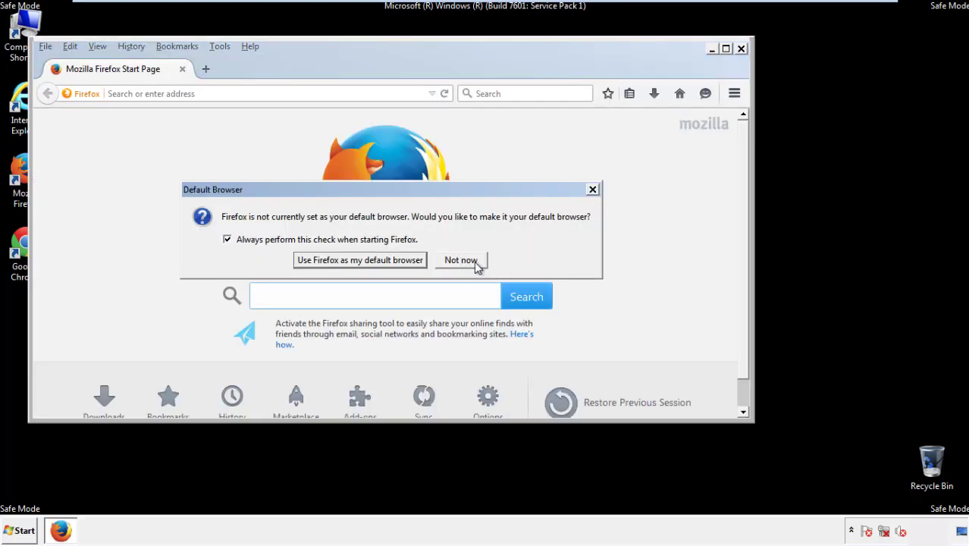
click(461, 260)
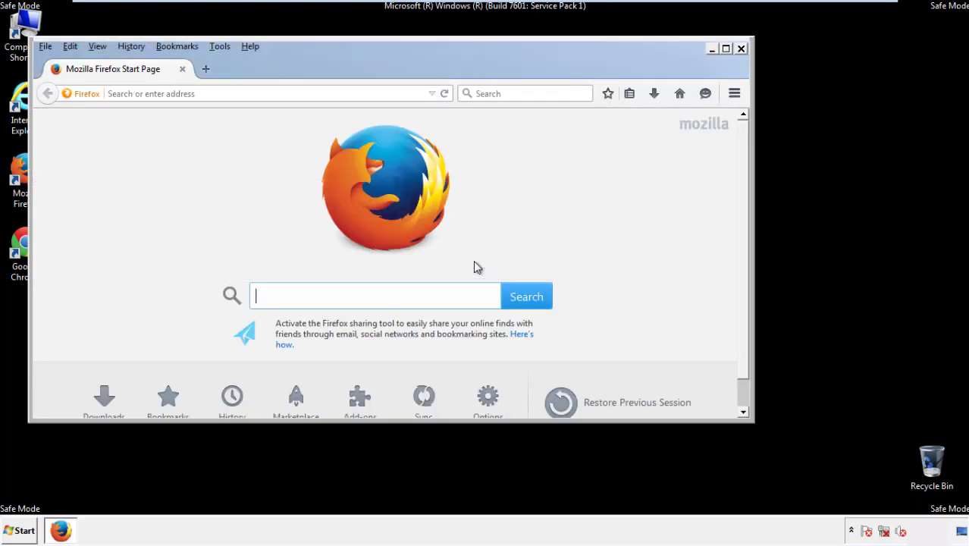
right_click(299, 67)
click(326, 115)
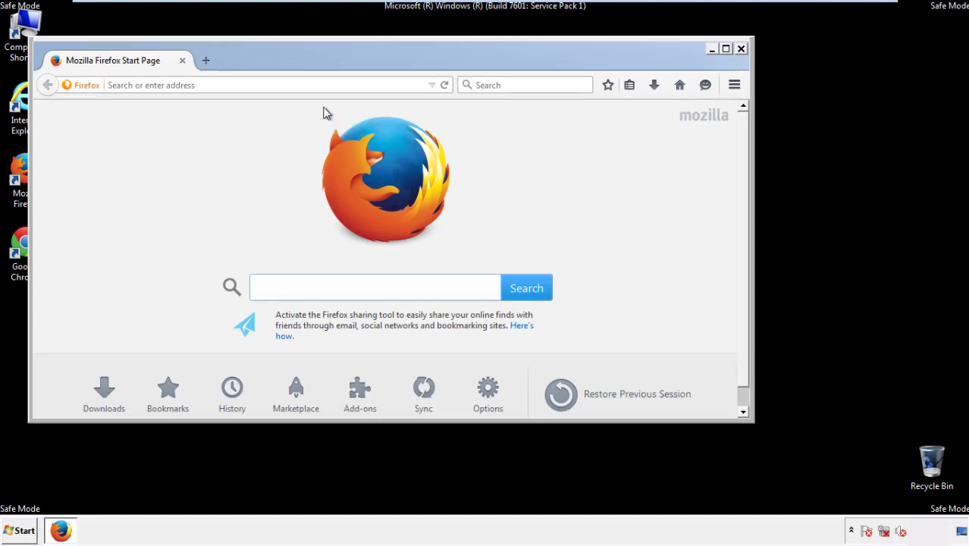
right_click(303, 60)
click(316, 118)
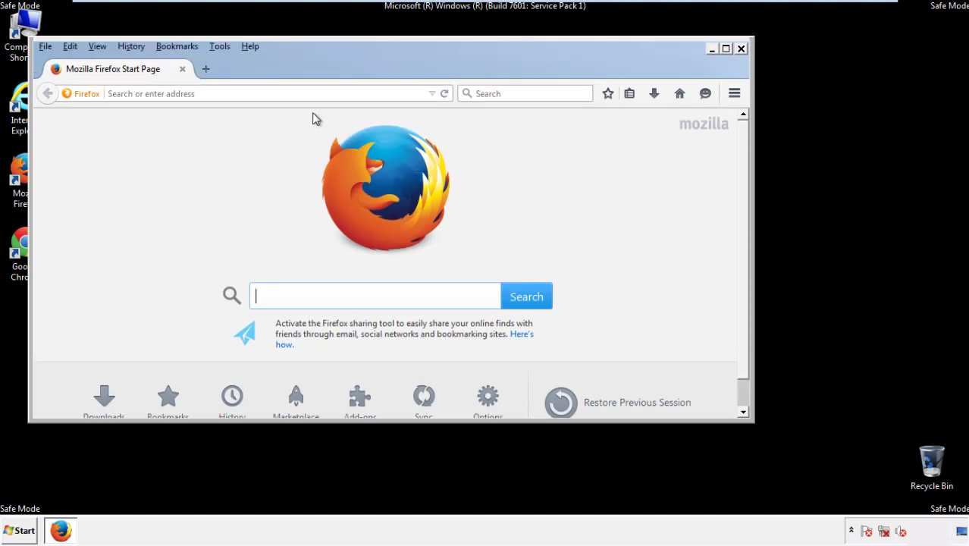
- Clear all Firefox history for Everything, including offline website data and site preferences
click(133, 47)
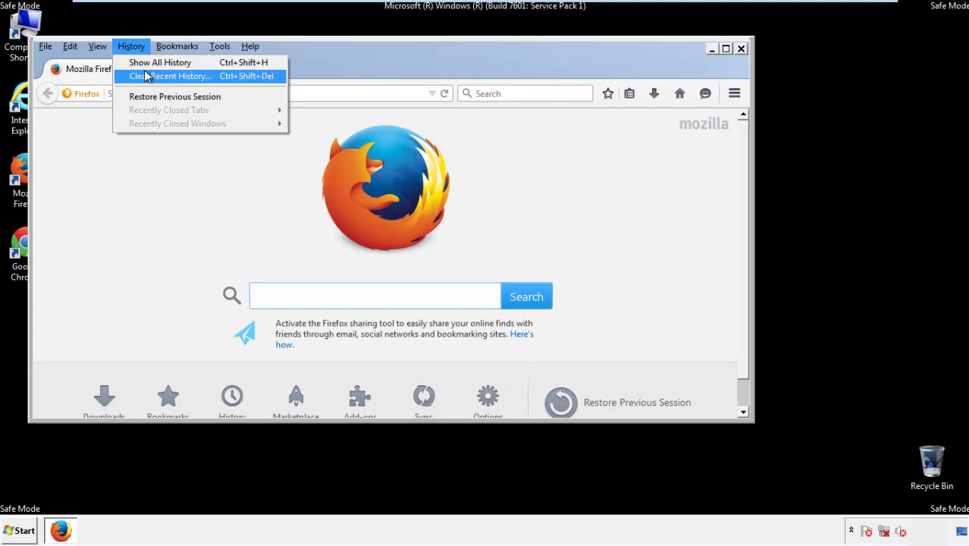
click(145, 73)
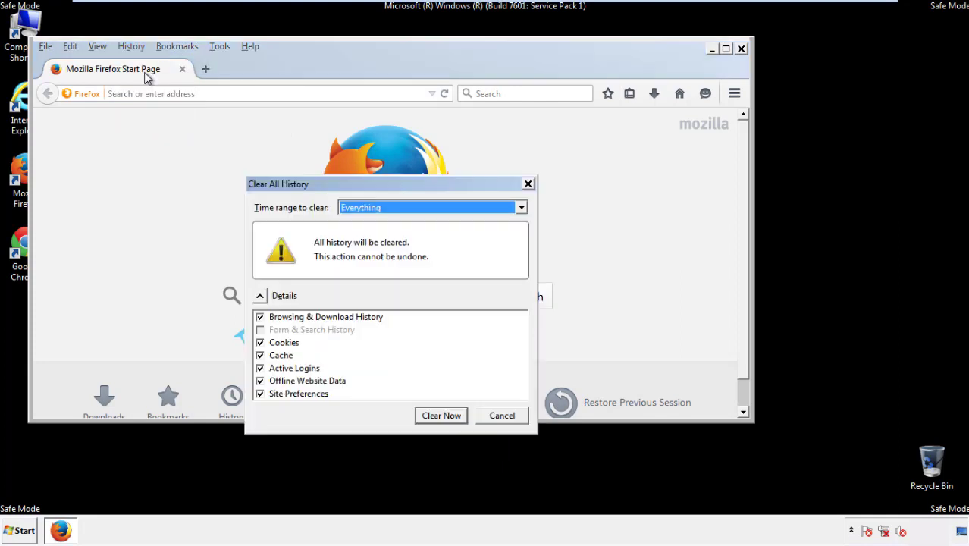
click(356, 209)
click(363, 283)
click(259, 381)
click(260, 381)
click(260, 394)
click(260, 395)
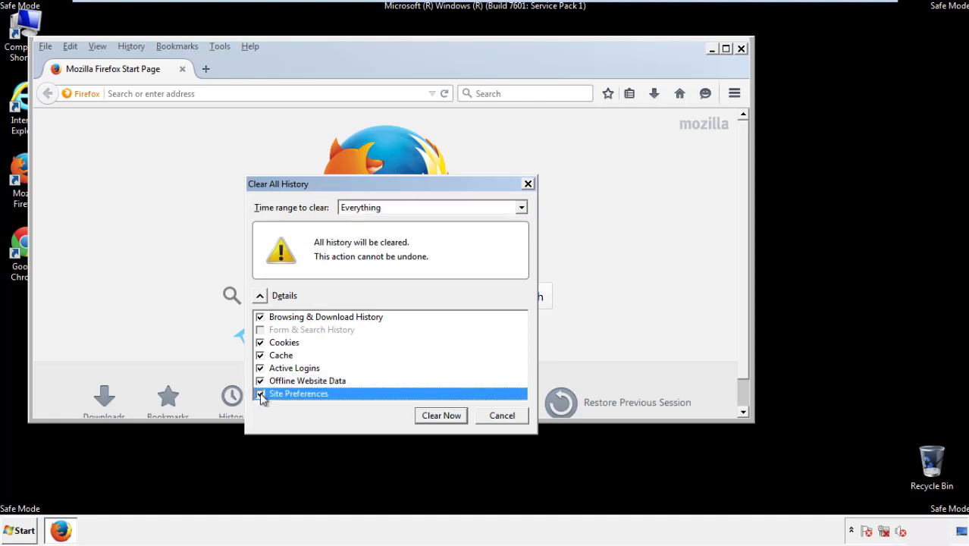
click(441, 415)
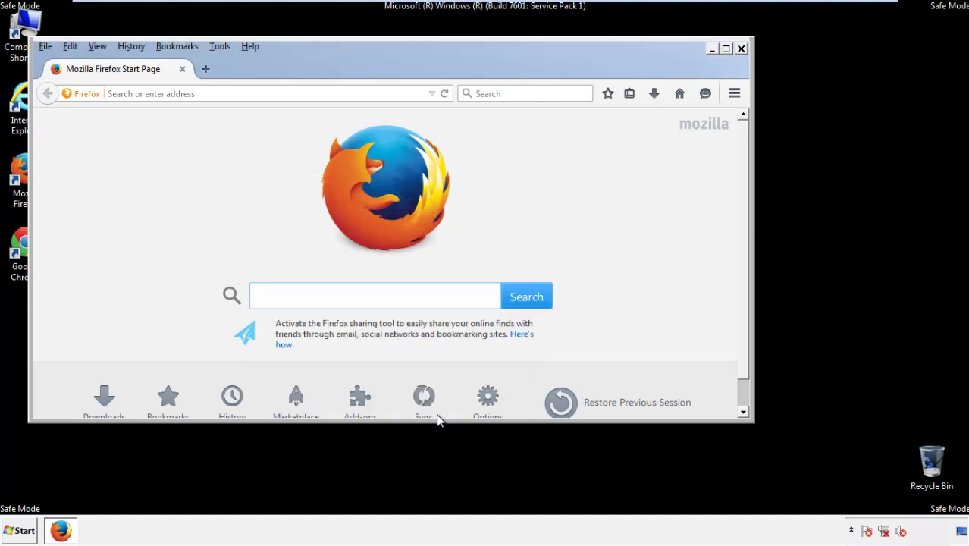
- Refresh Firefox to its defaults from the Troubleshooting Information page
click(250, 45)
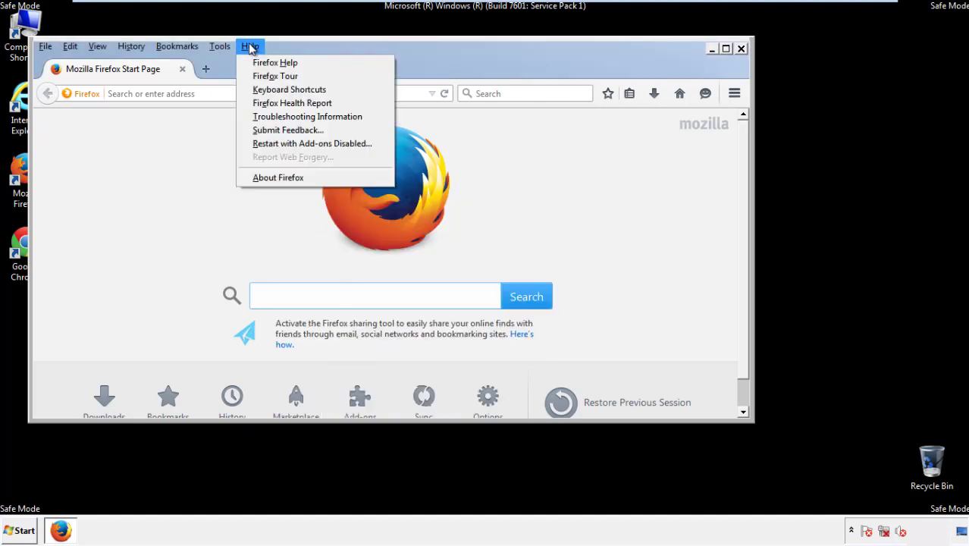
click(280, 115)
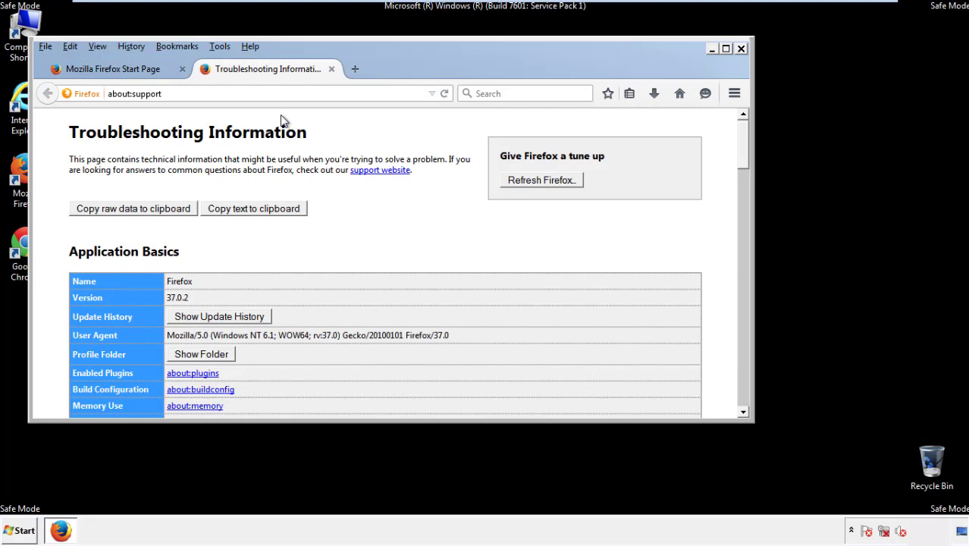
click(562, 185)
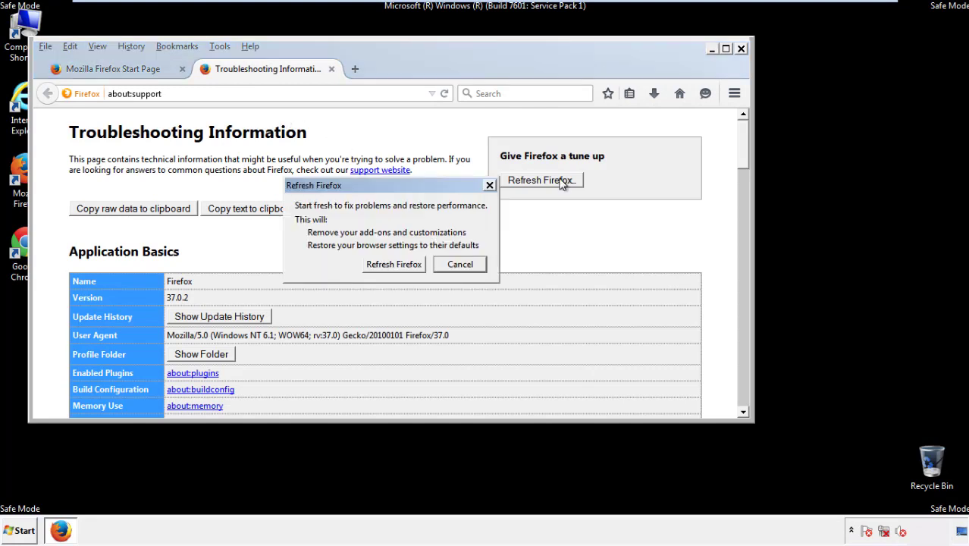
click(394, 265)
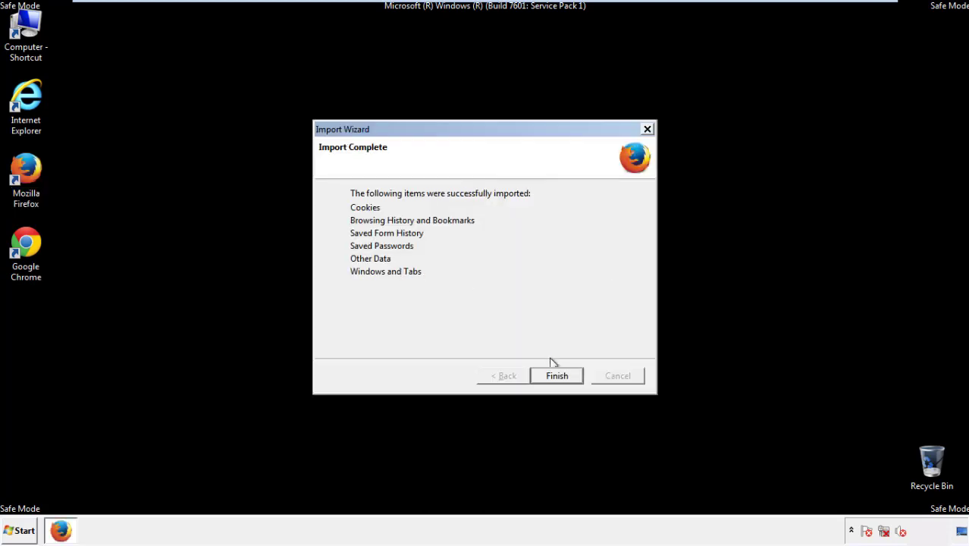
- Finish the refresh, decline the default-browser prompt, close Firefox, and select the Chrome shortcut
click(557, 376)
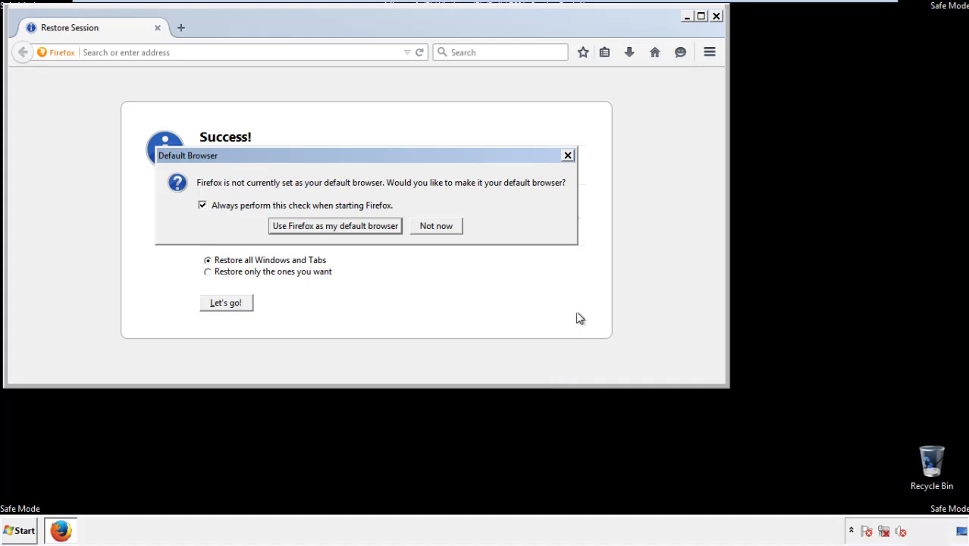
click(438, 227)
click(715, 16)
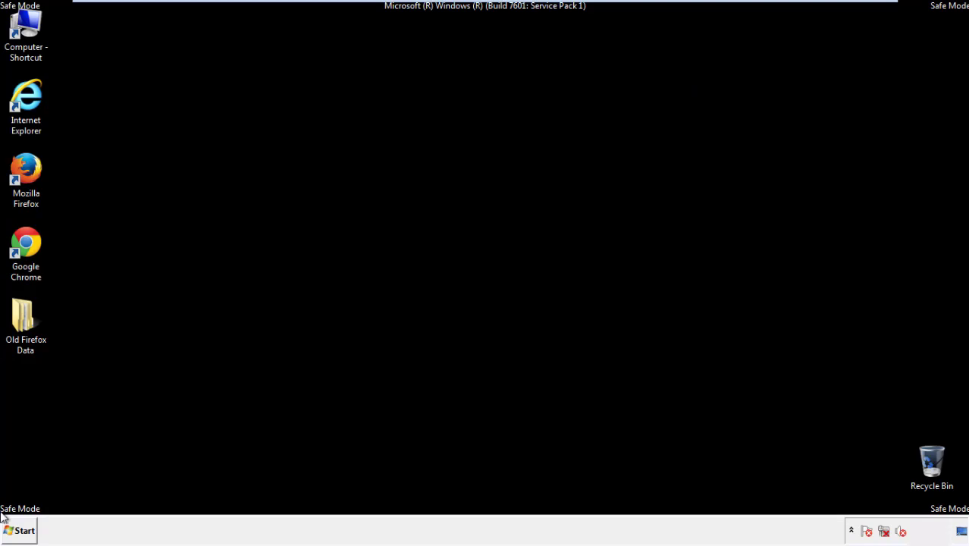
click(23, 241)
- Launch Chrome, dismiss the default-browser prompt, and go to Settings > History
double_click(23, 241)
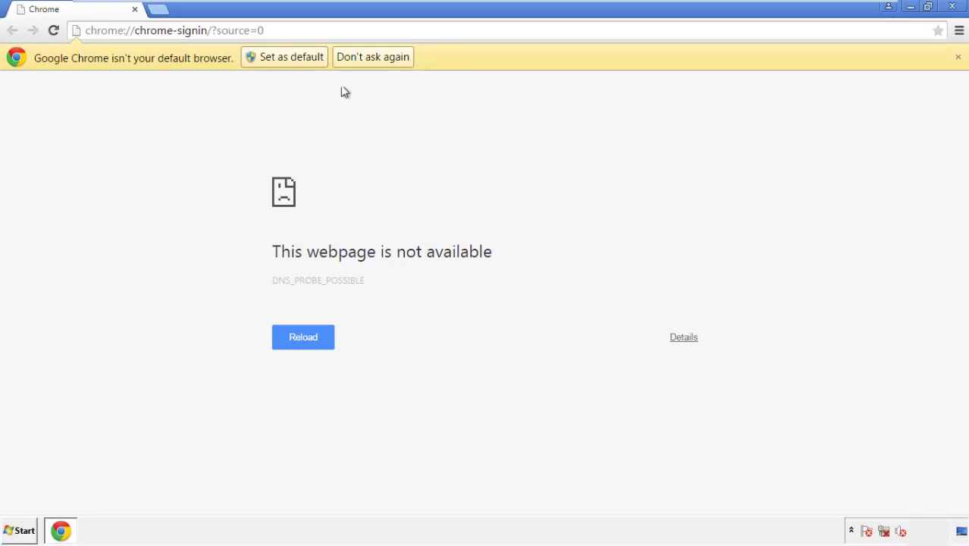
click(373, 56)
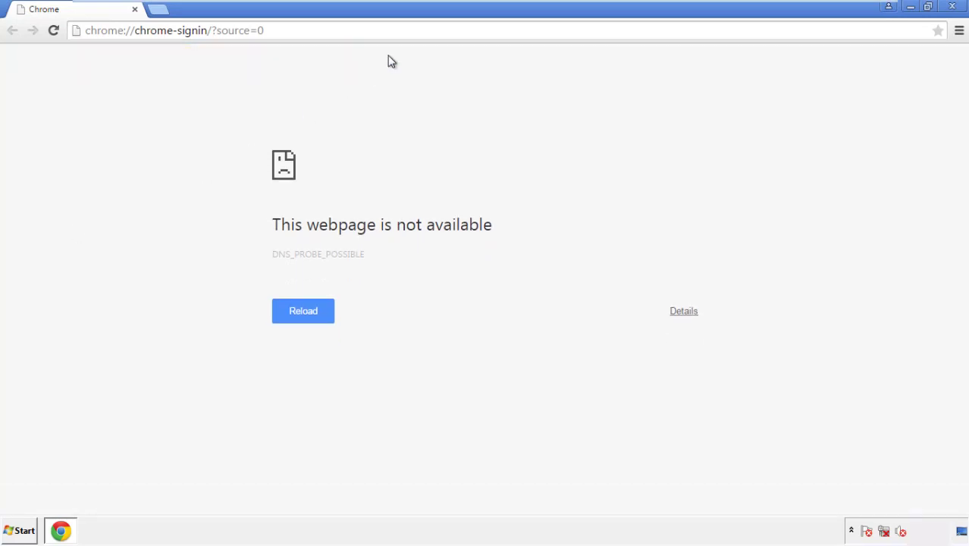
click(959, 32)
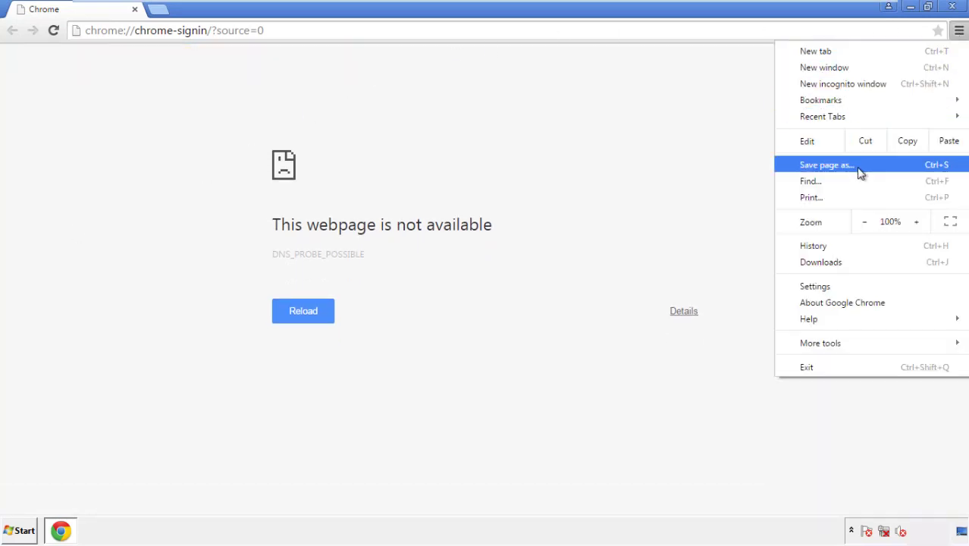
click(818, 286)
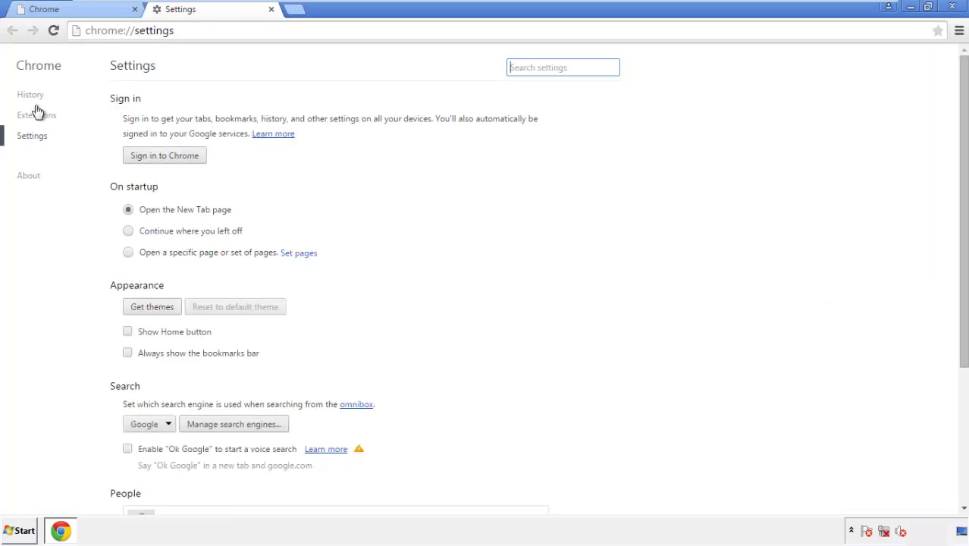
click(35, 97)
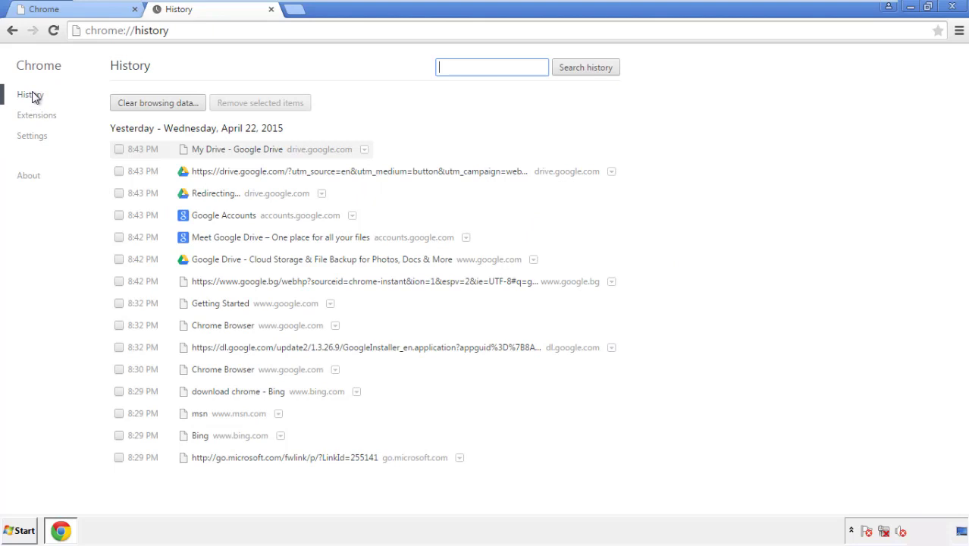
- Clear Chrome browsing data from the beginning of time, including autofill form data
click(145, 105)
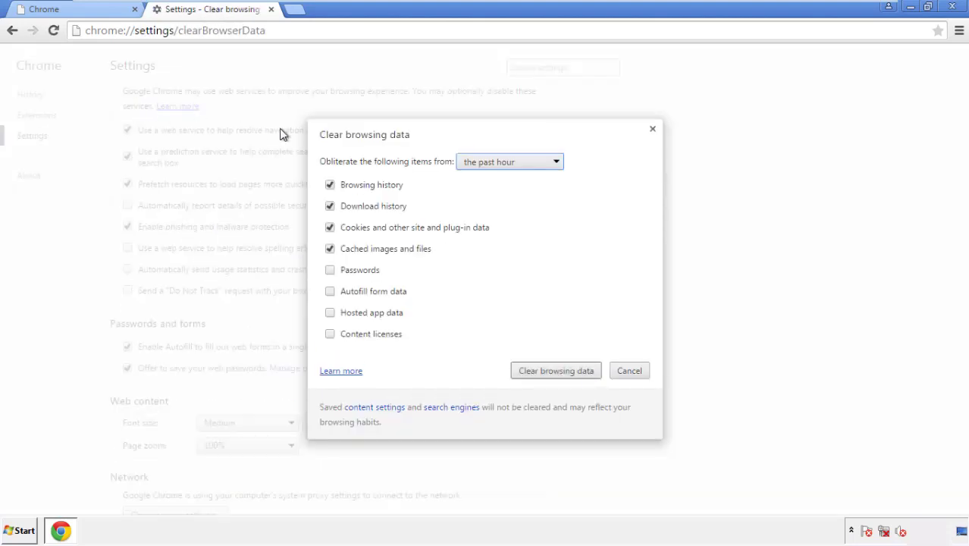
click(487, 163)
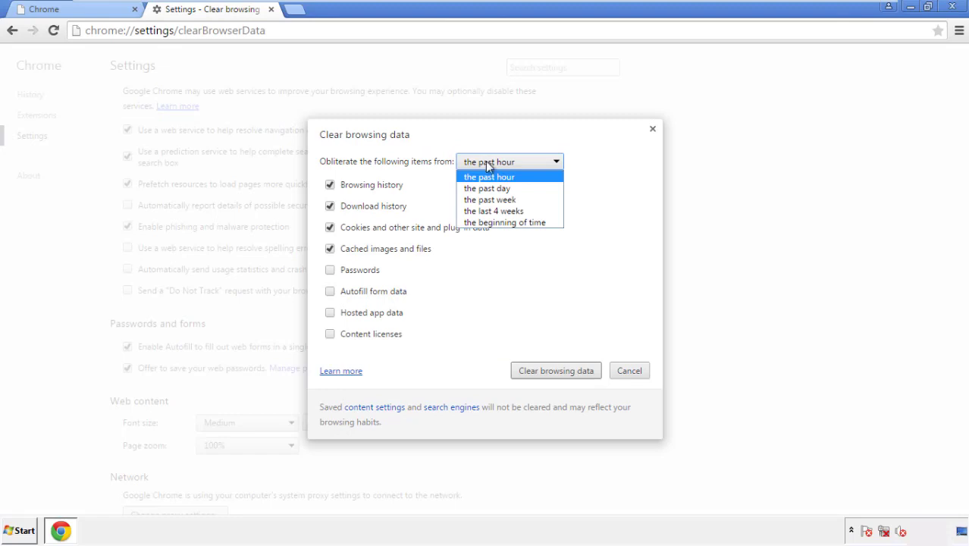
click(485, 223)
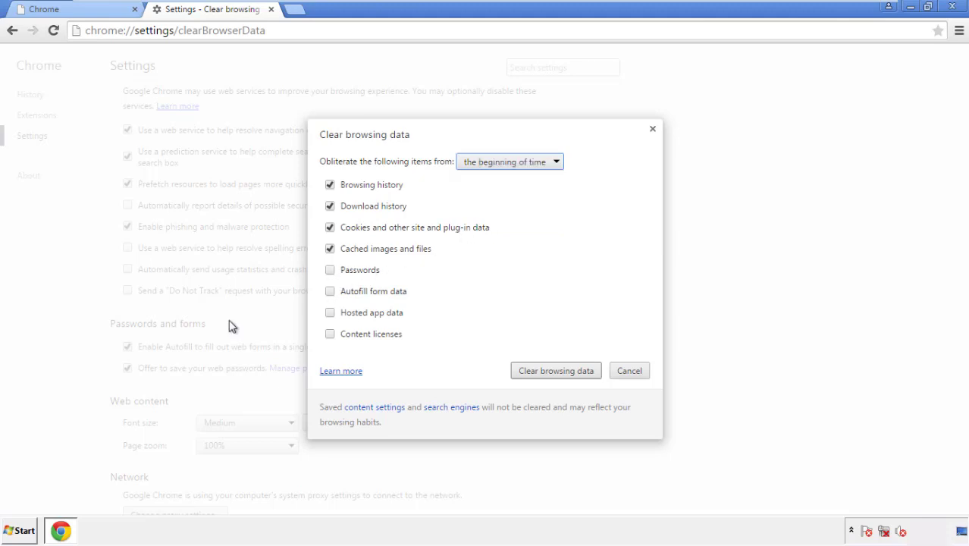
click(332, 293)
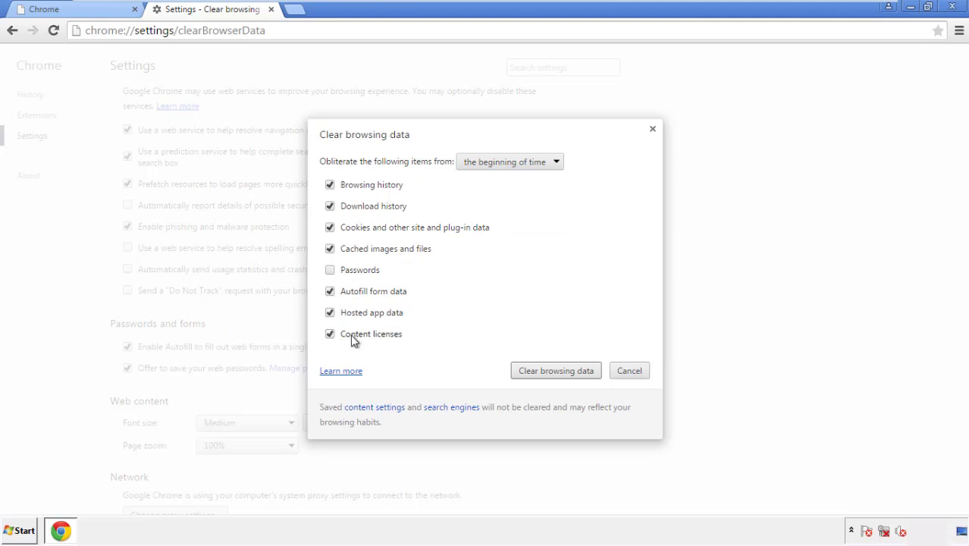
click(543, 374)
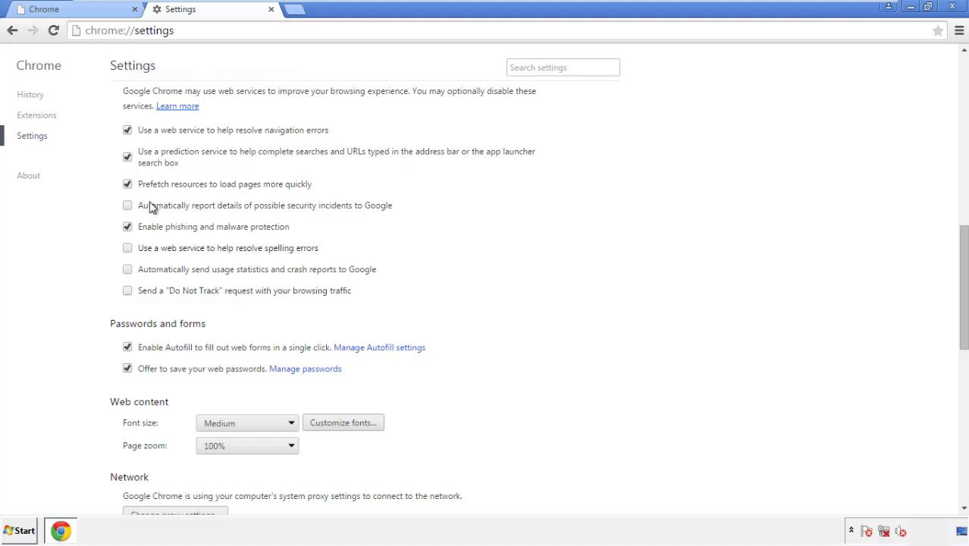
- Reset all Chrome settings to their defaults from the bottom of Settings, then close Chrome
drag(963, 241, 943, 422)
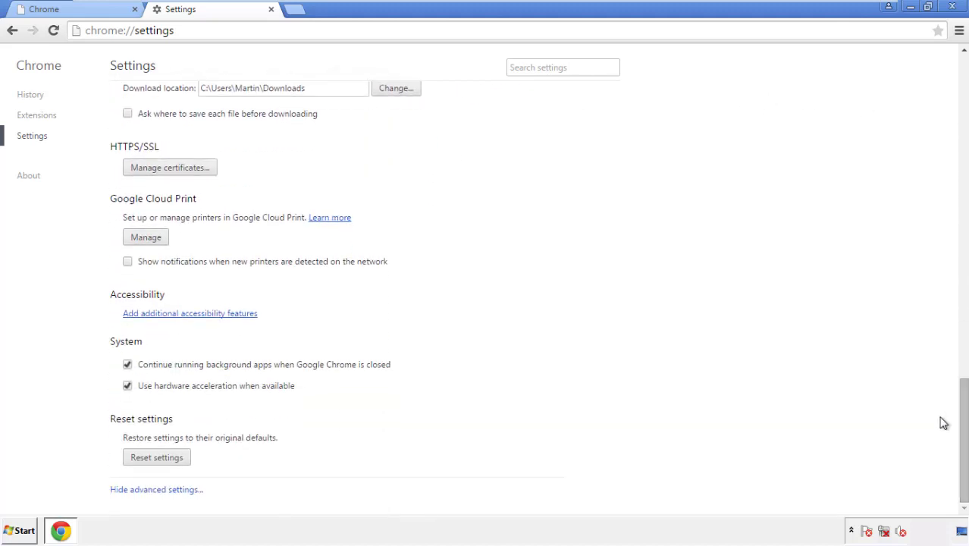
click(183, 464)
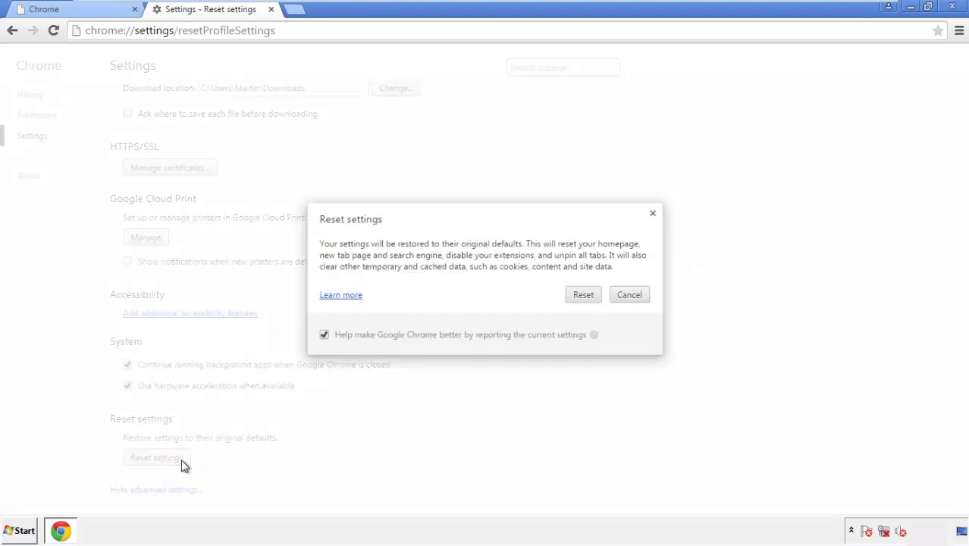
click(584, 295)
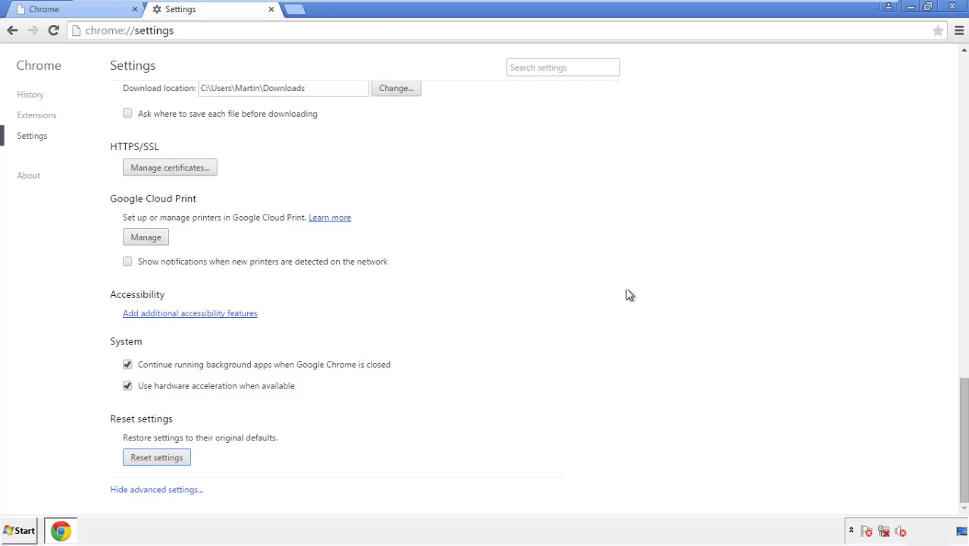
click(951, 6)
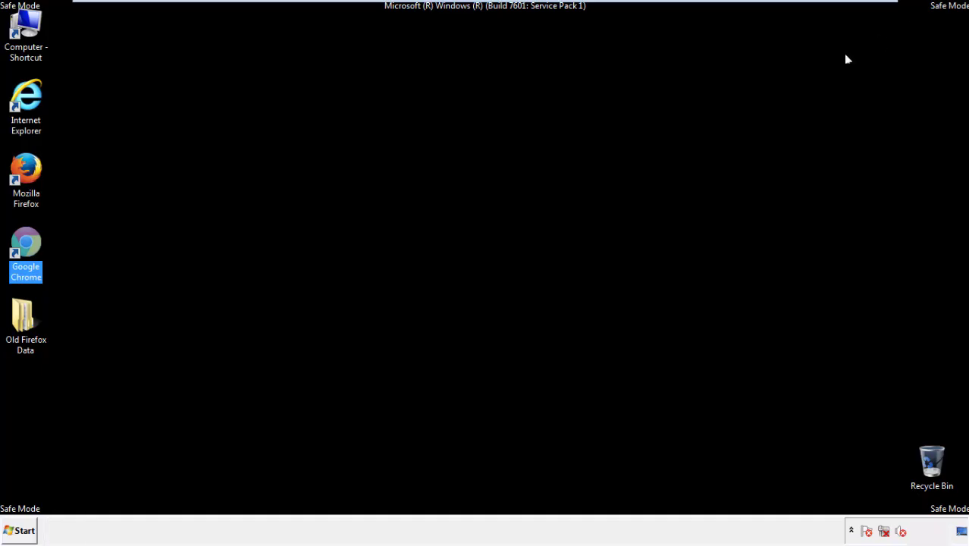
- Remove the Search Mine extension in Firefox's Add-ons Manager and close Firefox
click(523, 245)
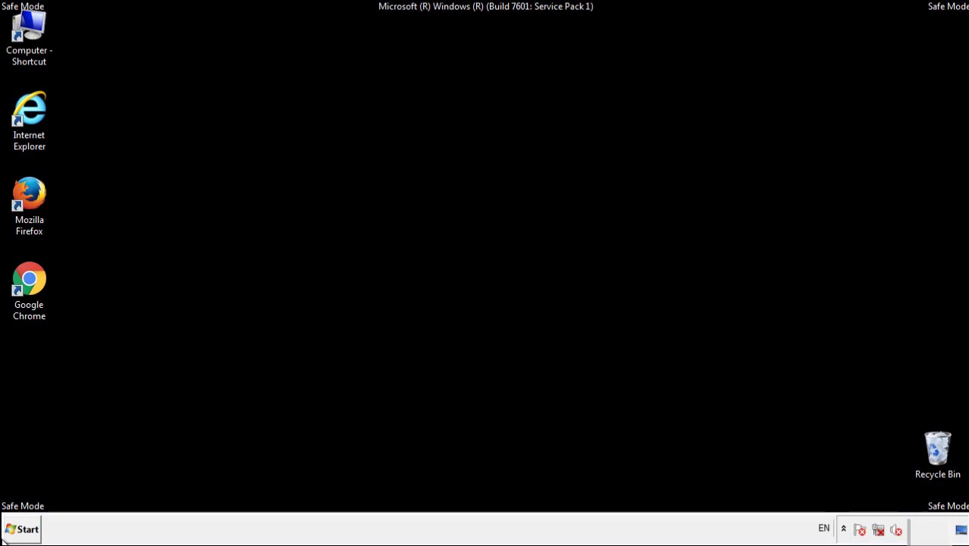
double_click(37, 189)
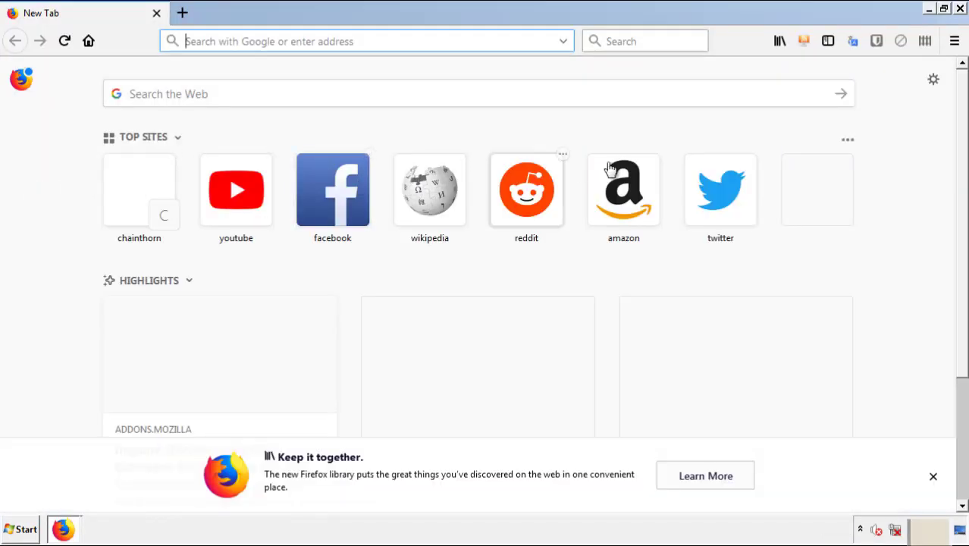
click(954, 41)
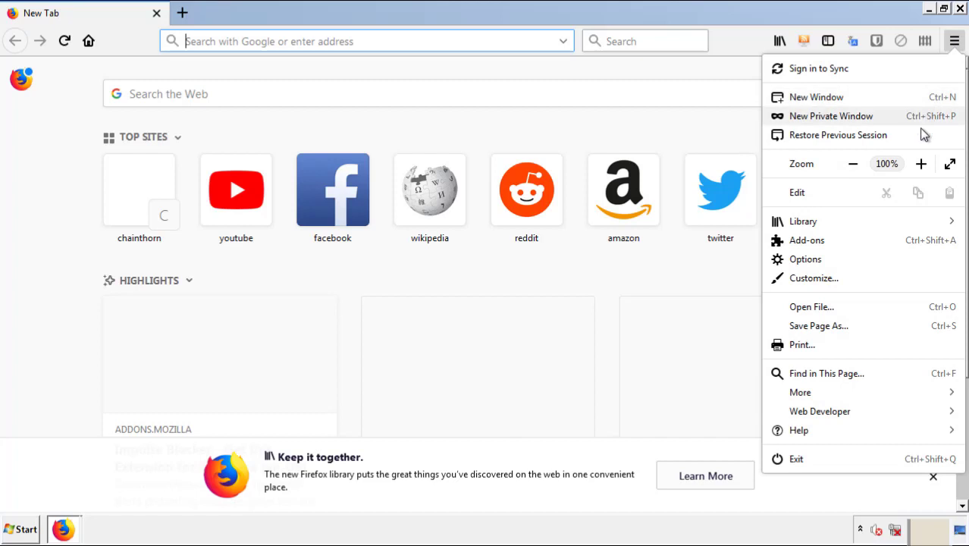
click(894, 247)
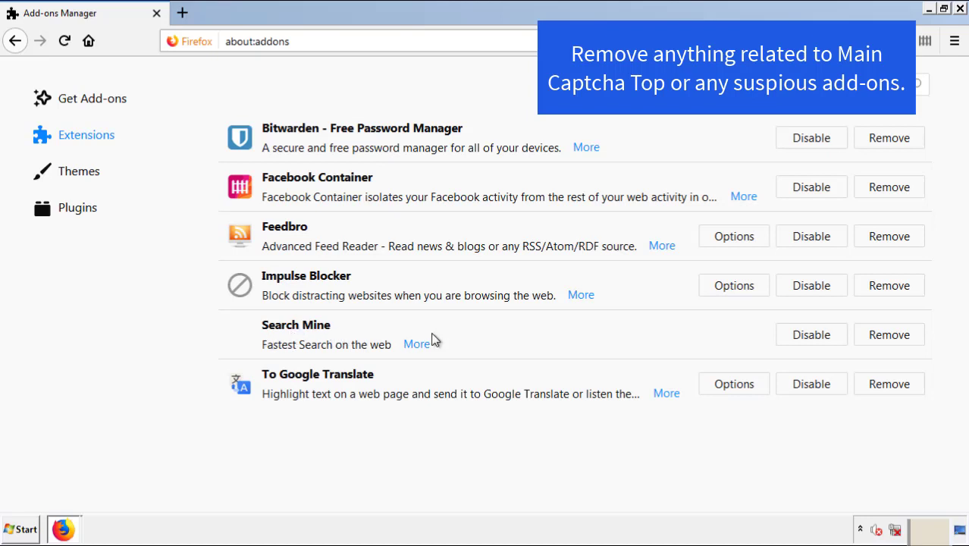
click(883, 340)
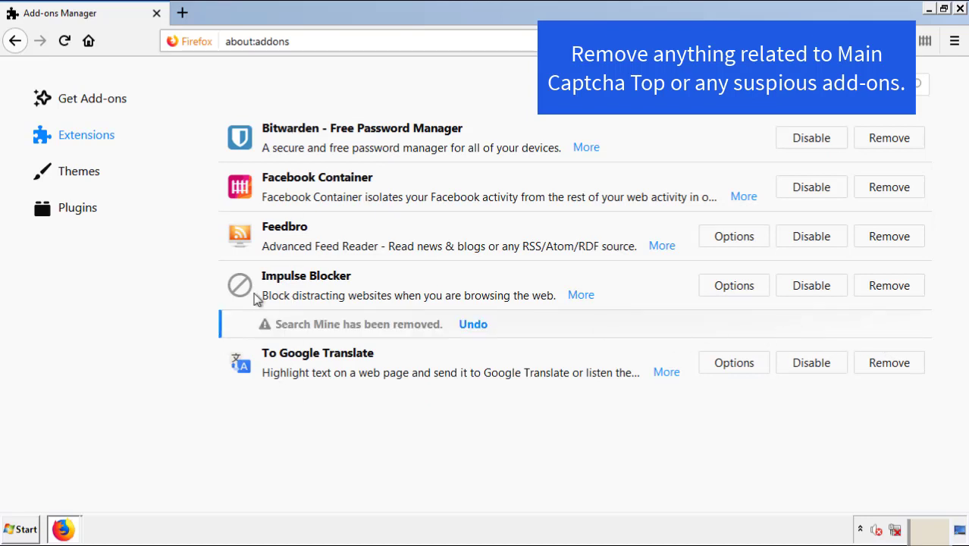
click(960, 9)
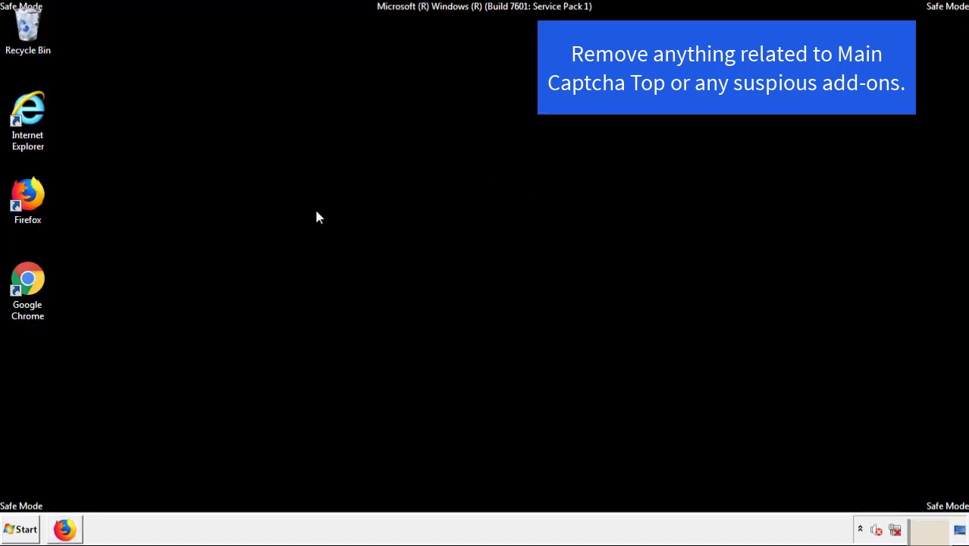
- Launch Chrome and open its Extensions page via More tools
double_click(27, 295)
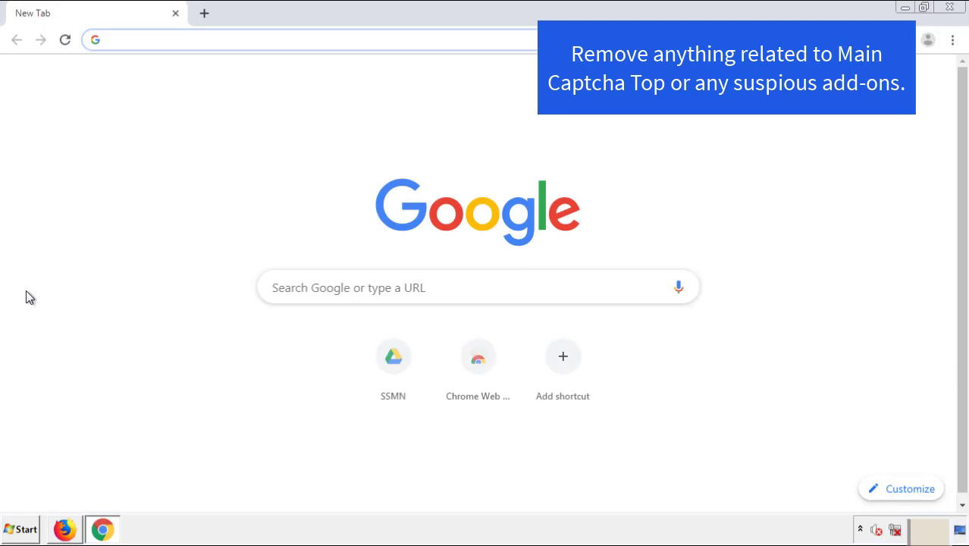
click(952, 40)
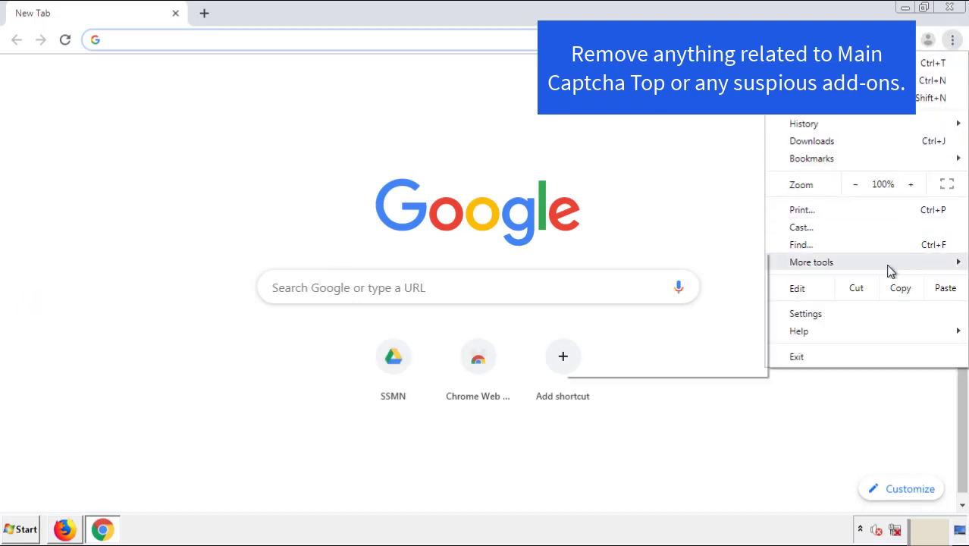
mouse_move(867, 264)
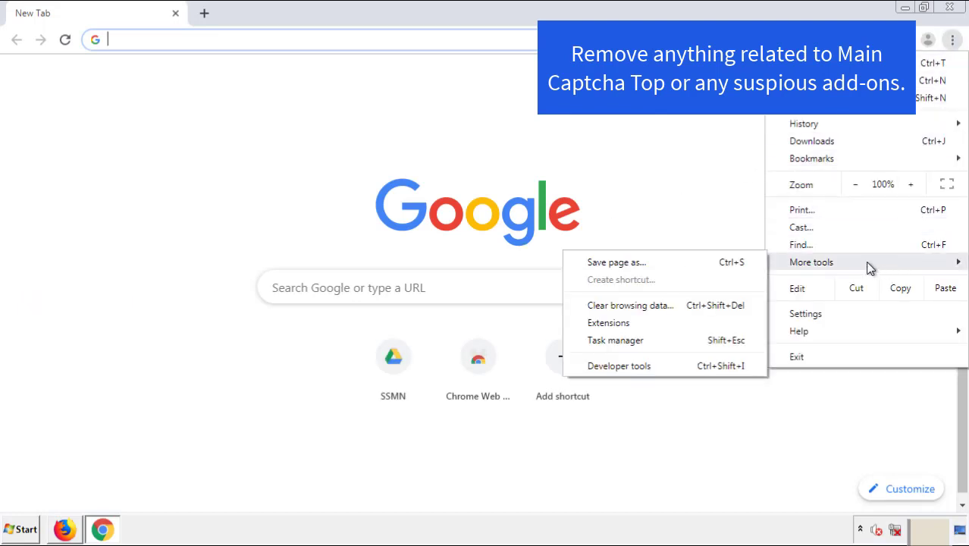
click(618, 322)
scroll(274, 253, down, 10)
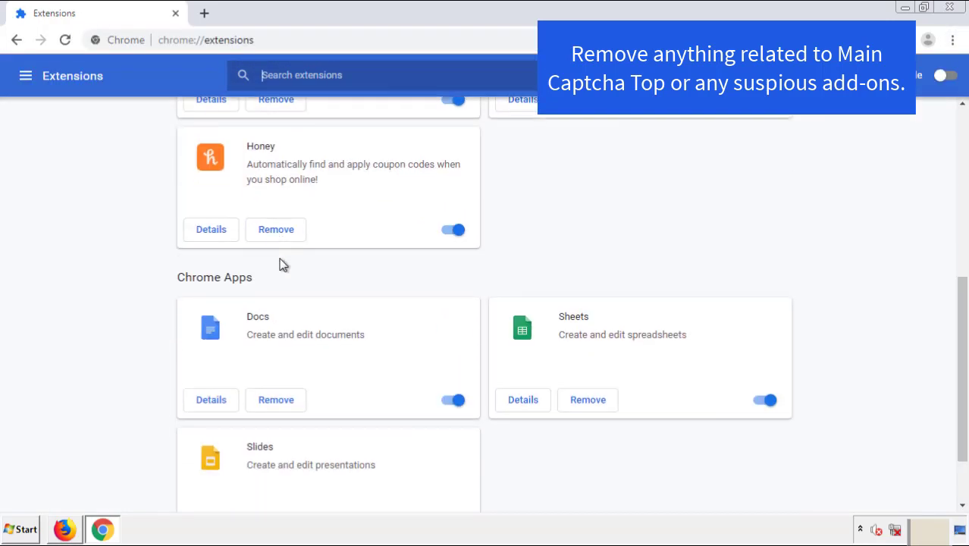
scroll(365, 277, up, 10)
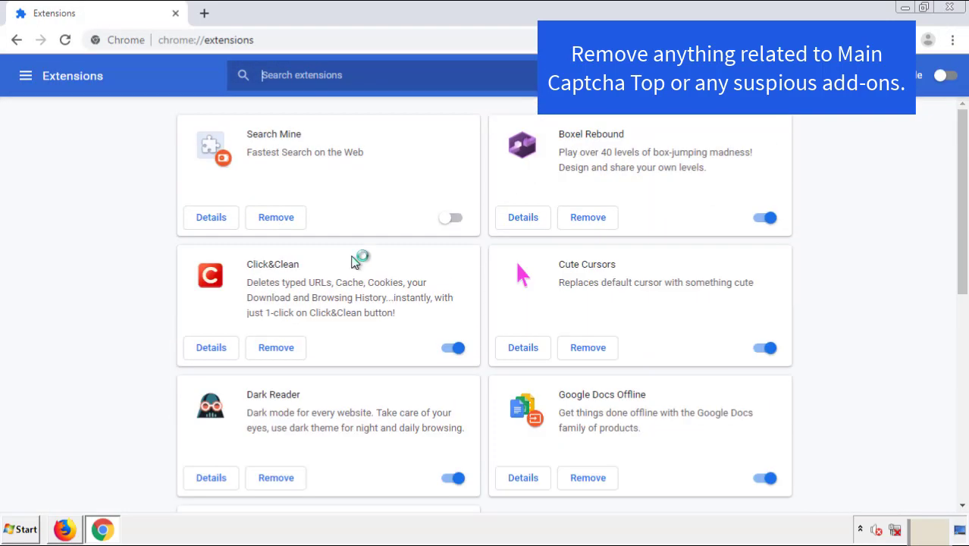
- Remove the Search Mine extension, close Chrome, and bring up the Start menu
click(275, 219)
click(546, 121)
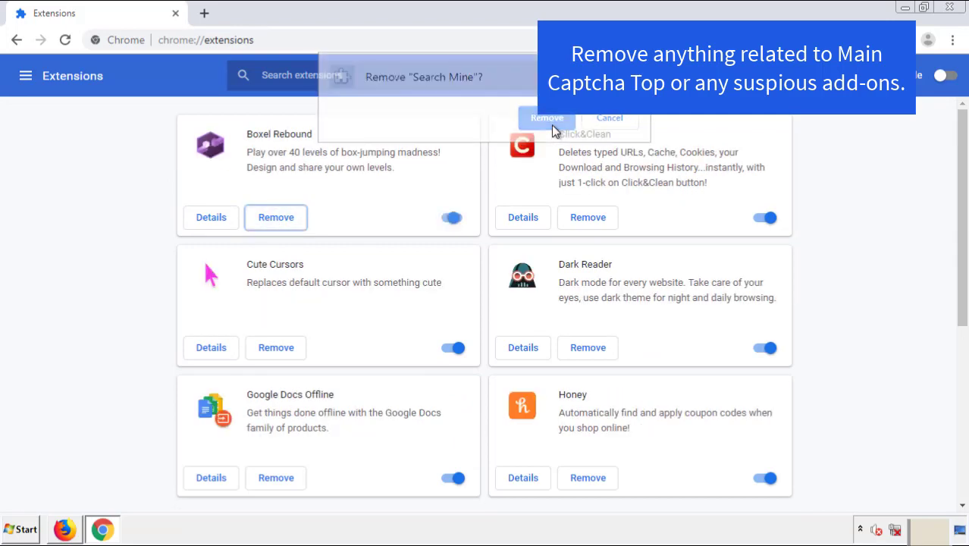
click(949, 8)
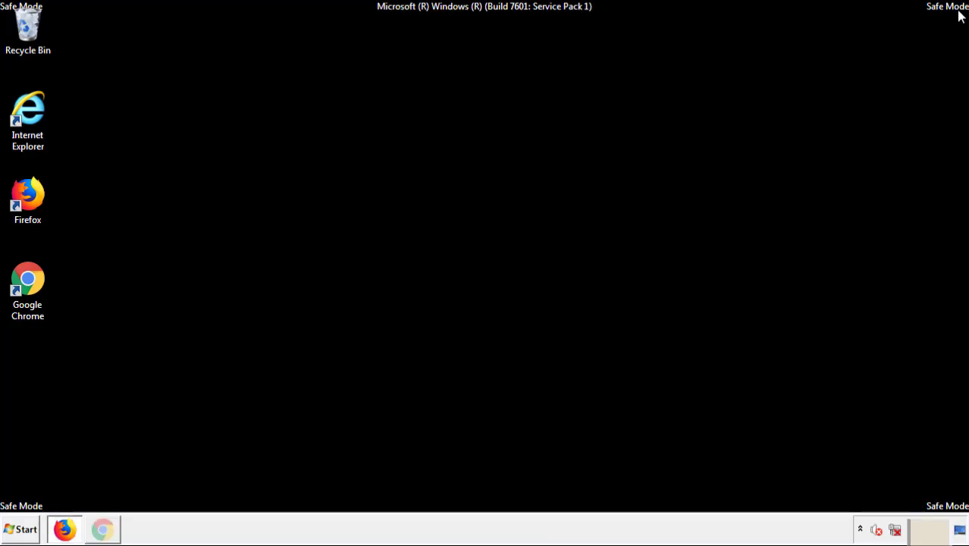
click(25, 530)
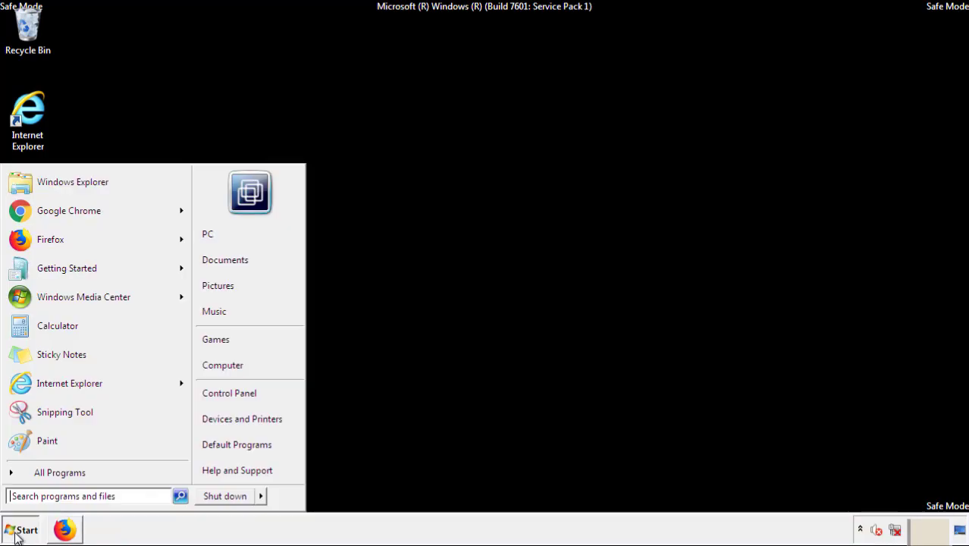